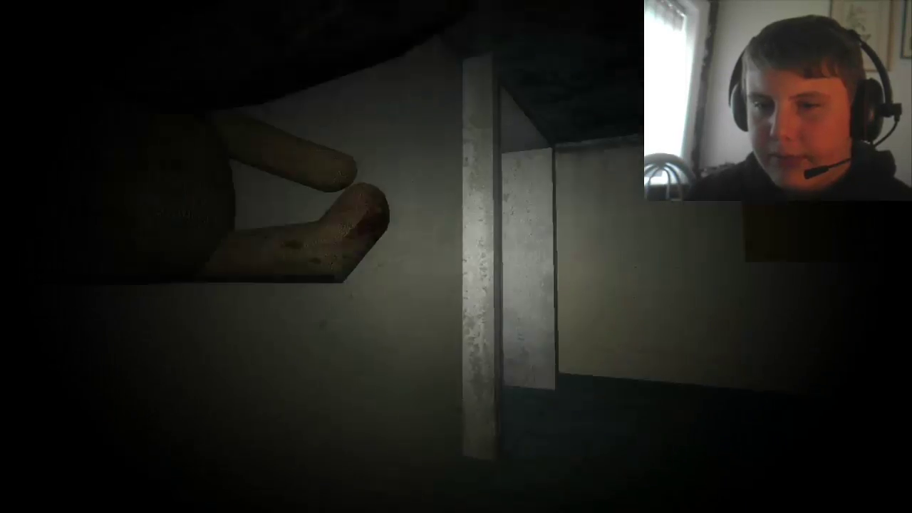
pyautogui.click(456, 257)
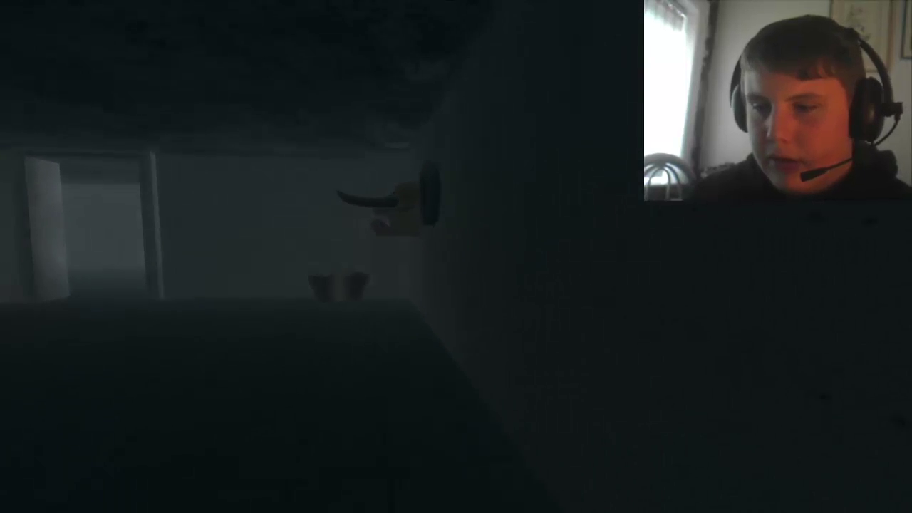
pyautogui.click(399, 206)
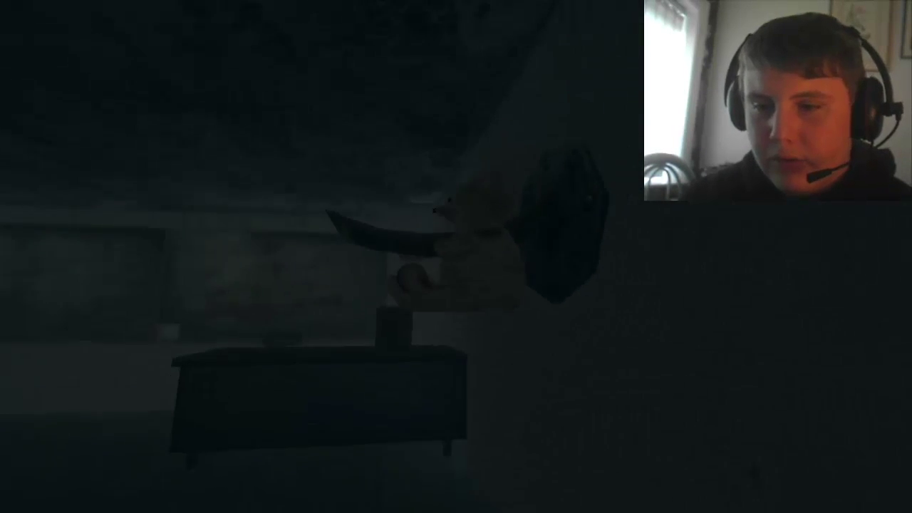
pyautogui.click(456, 256)
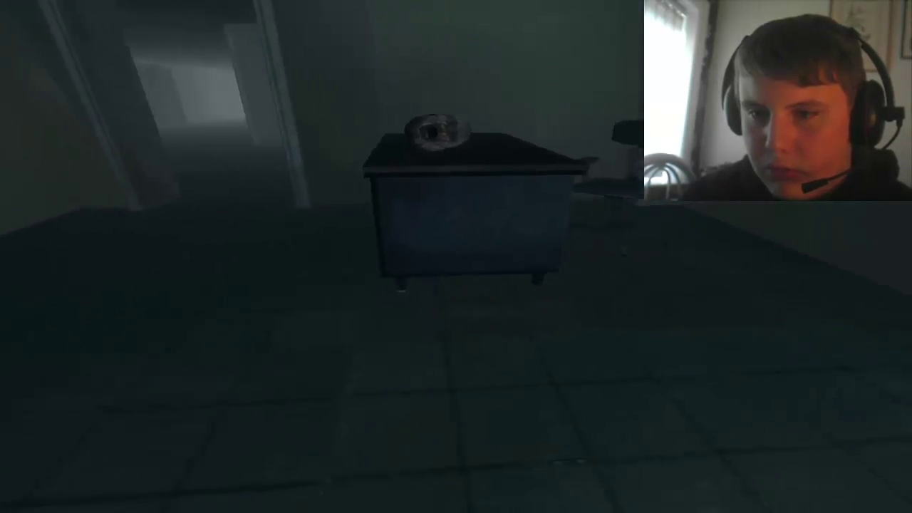
pyautogui.click(436, 132)
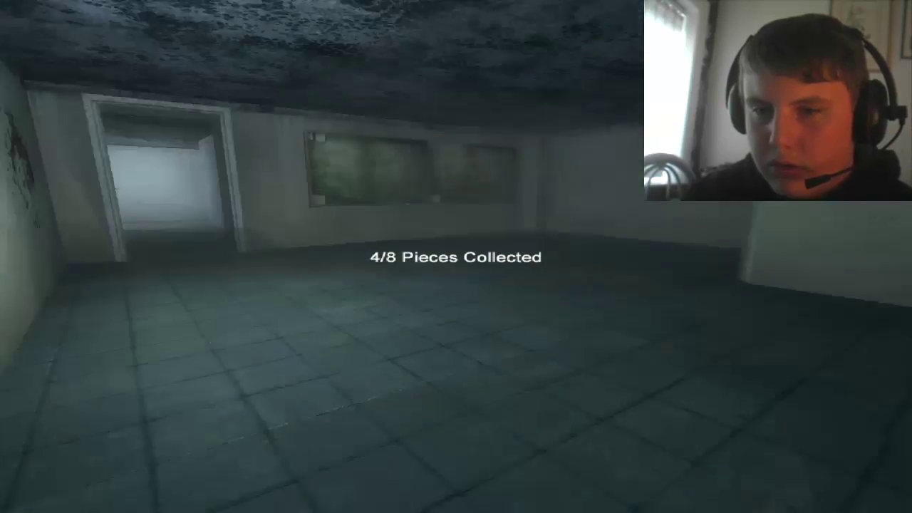